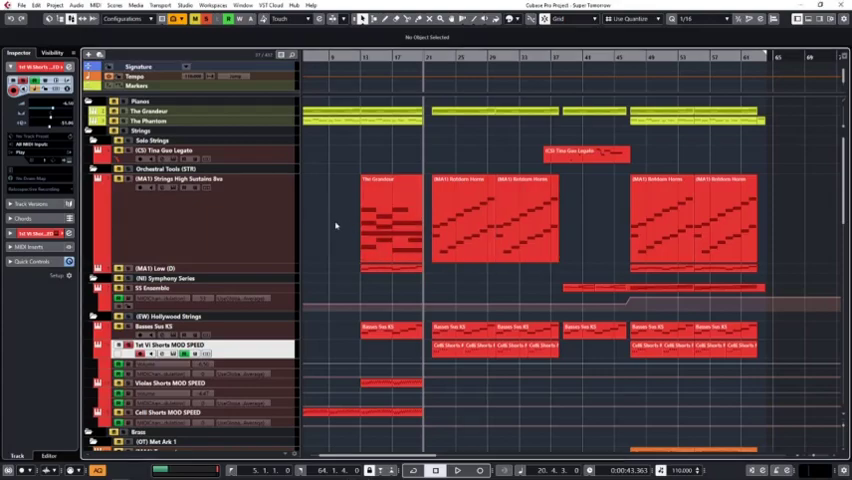
Zoom in and draw an empty MIDI part just before The Grandeur part
key("h")
key("h")
right_click(535, 207)
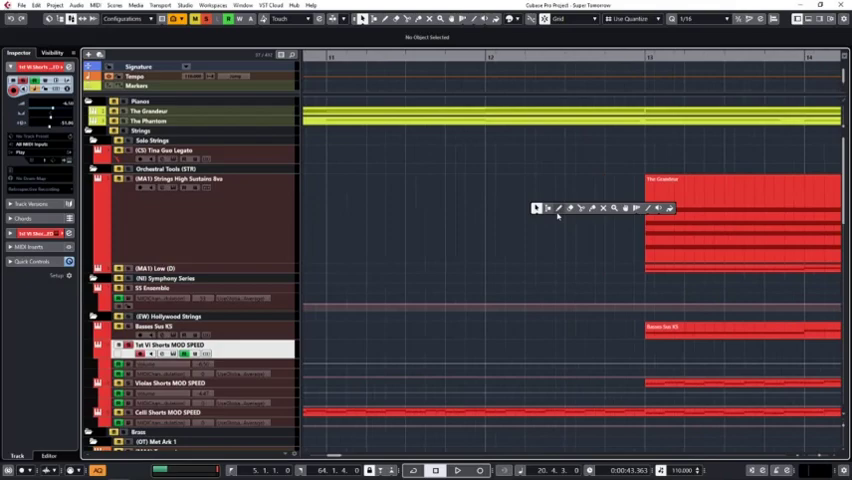
key("h")
left_click(548, 208)
left_click(590, 210)
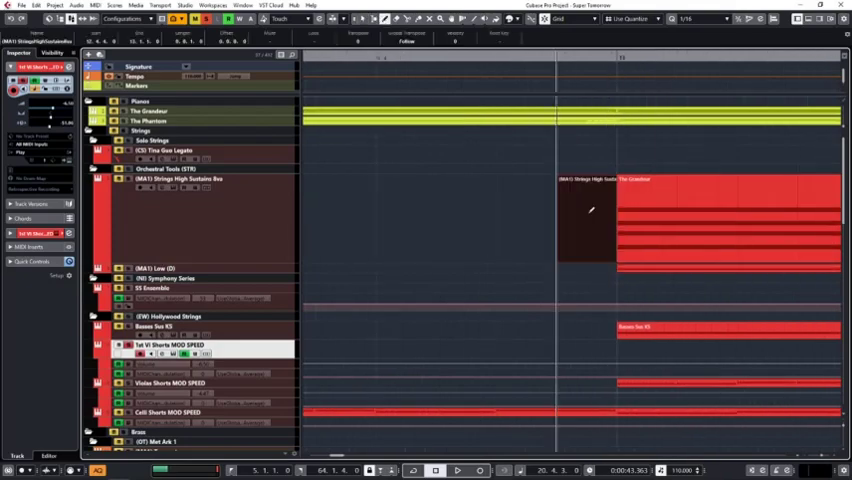
Glue the empty part into The Grandeur so it spans roughly bars 13 to 21
right_click(575, 228)
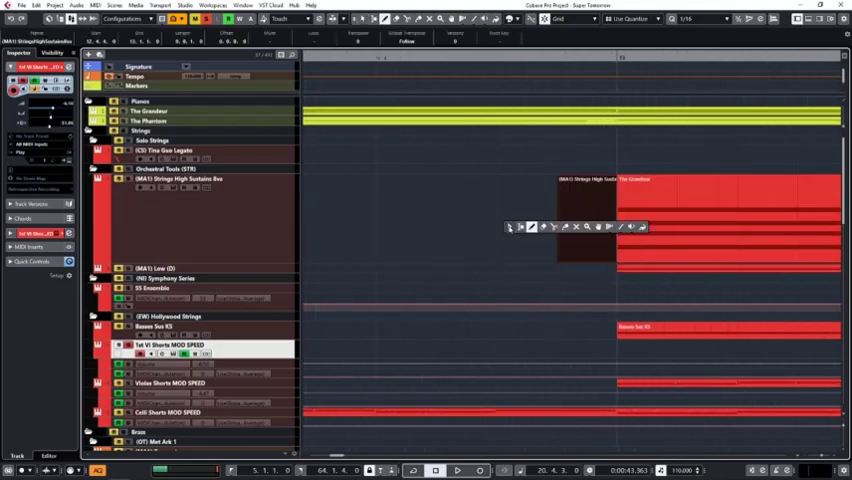
left_click(566, 228)
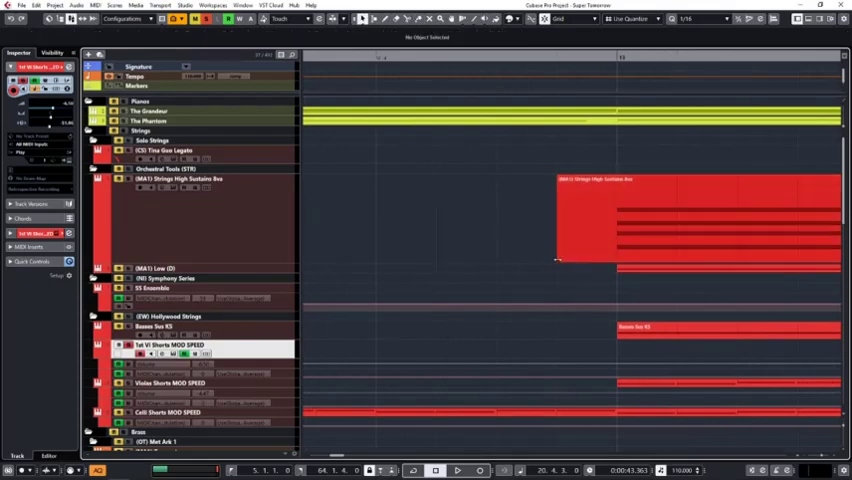
left_click(585, 215)
key("g")
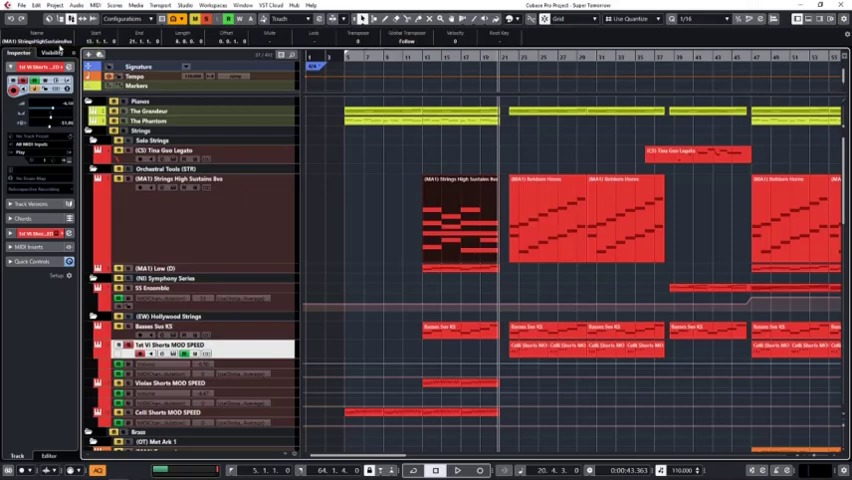
Rename the reshaped Strings High Sustain 8va part to 'Block' in the Info Line
left_click(831, 18)
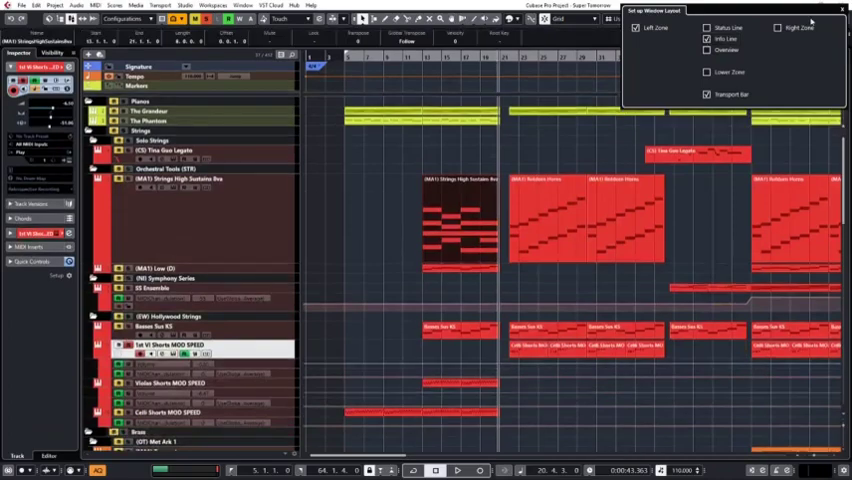
left_click(550, 12)
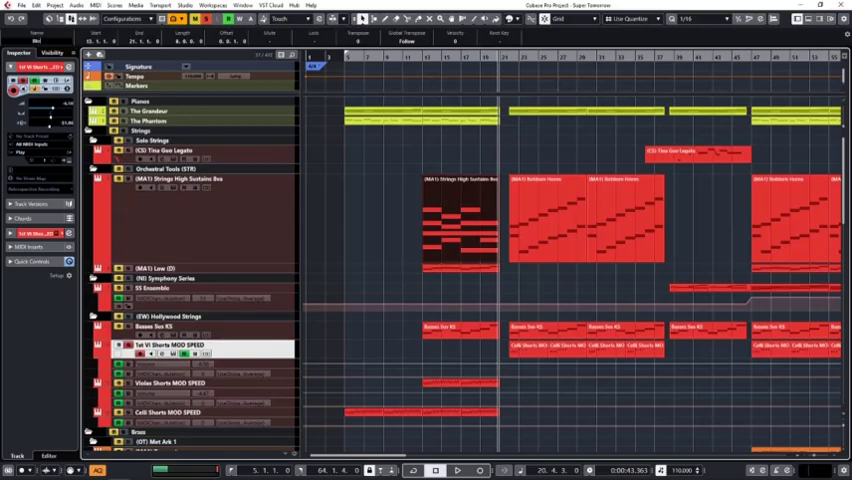
type("Block")
key("Return")
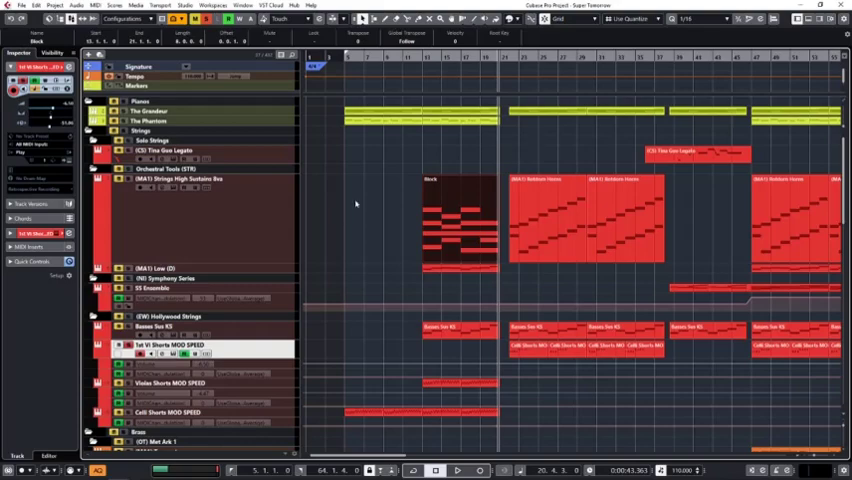
key("g")
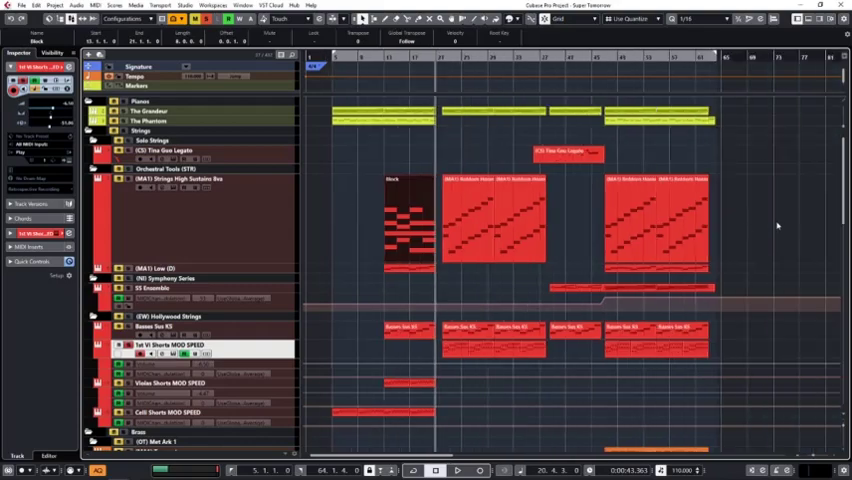
Apply the Strings High Sustain 8va track name to all its parts, replacing Block and Reddit Horns
left_click(174, 212)
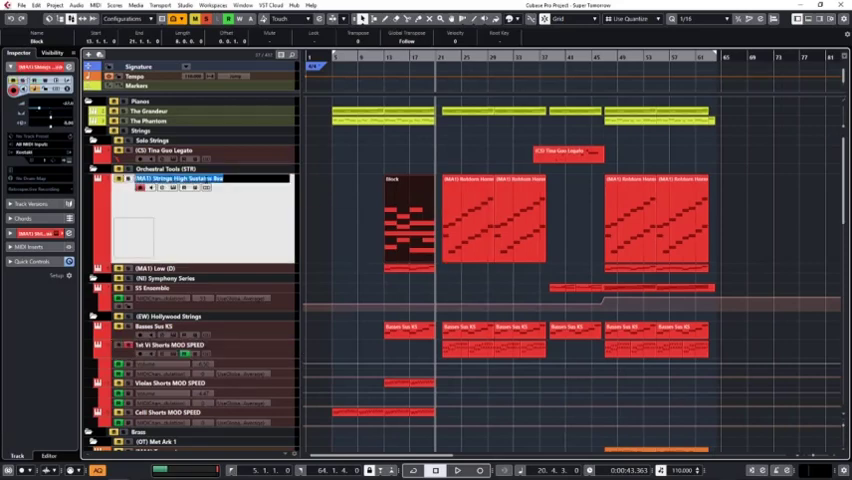
key("Return")
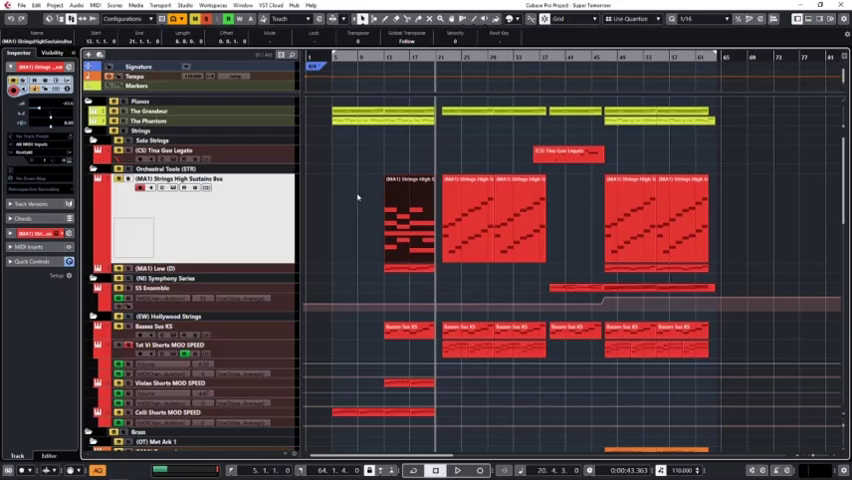
Glue the high-strings parts after bar 21 into two longer track-named parts
right_click(358, 198)
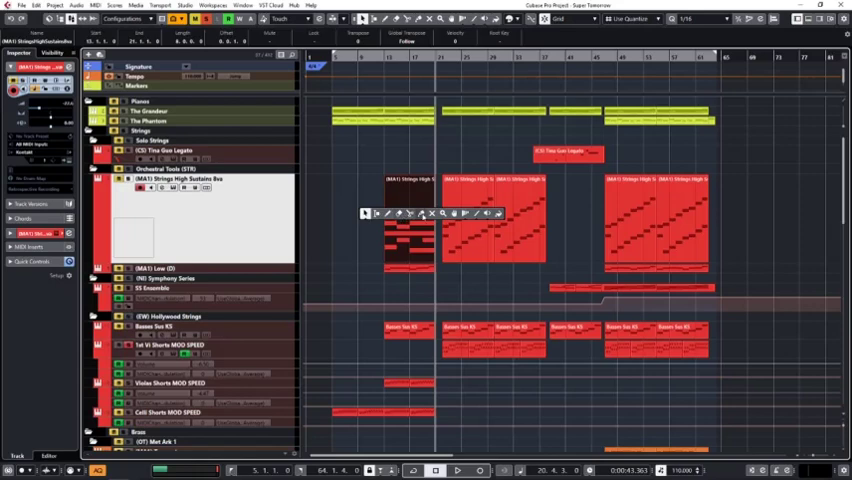
left_click(411, 213)
key("ctrl+z")
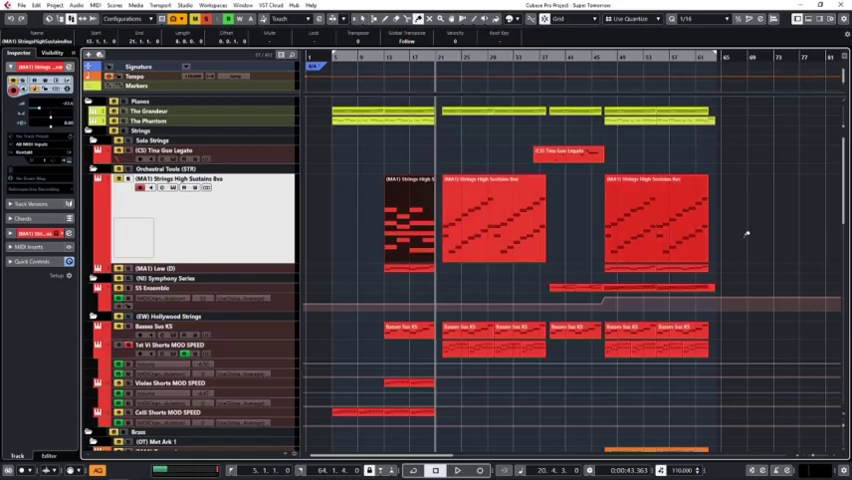
right_click(402, 117)
left_click(410, 125)
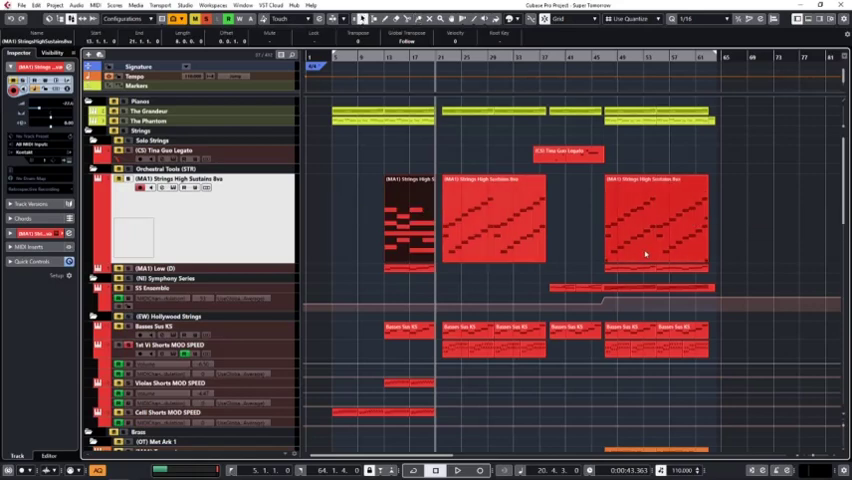